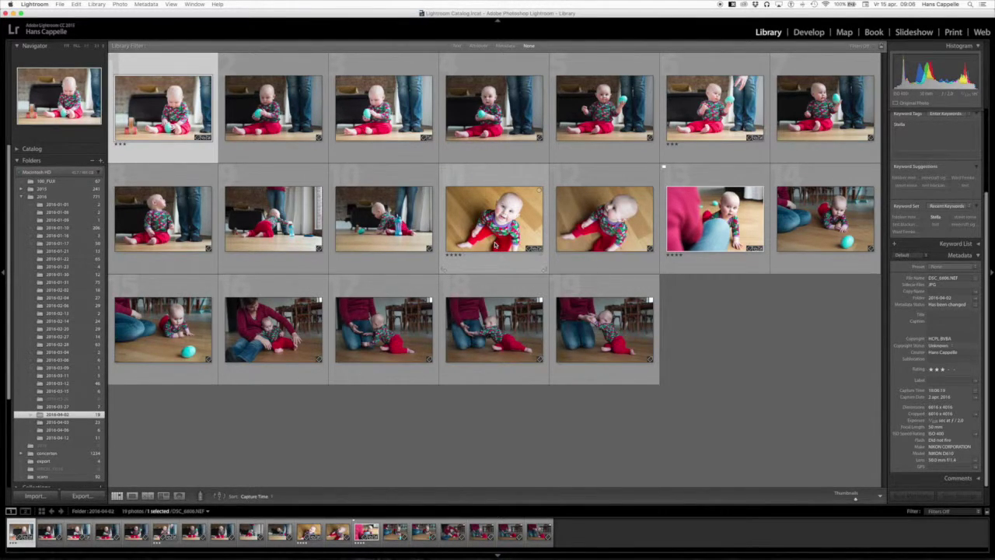
# Step: Open the baby-on-the-floor photo DSC_6629 at full size and move it into Develop
pyautogui.click(494, 244)
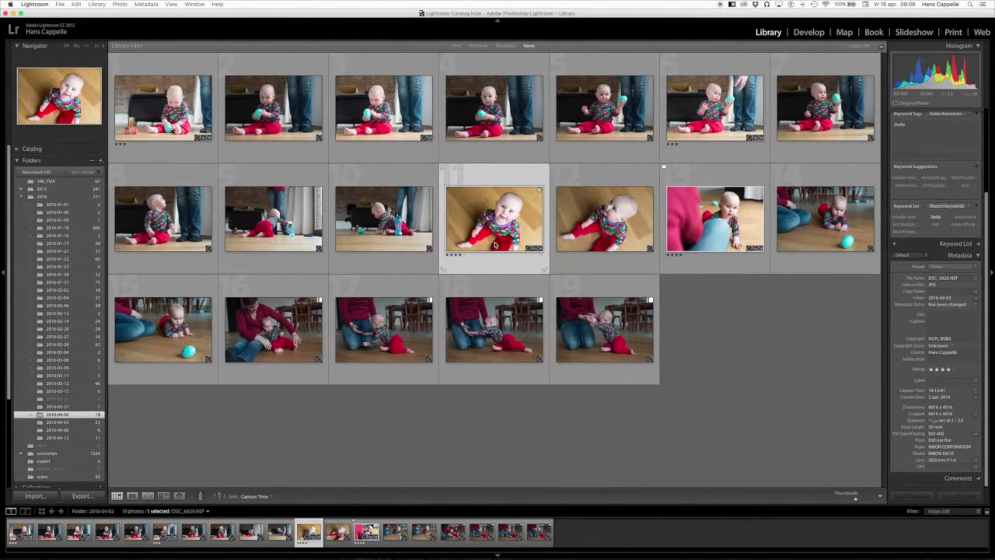
pyautogui.doubleClick(494, 244)
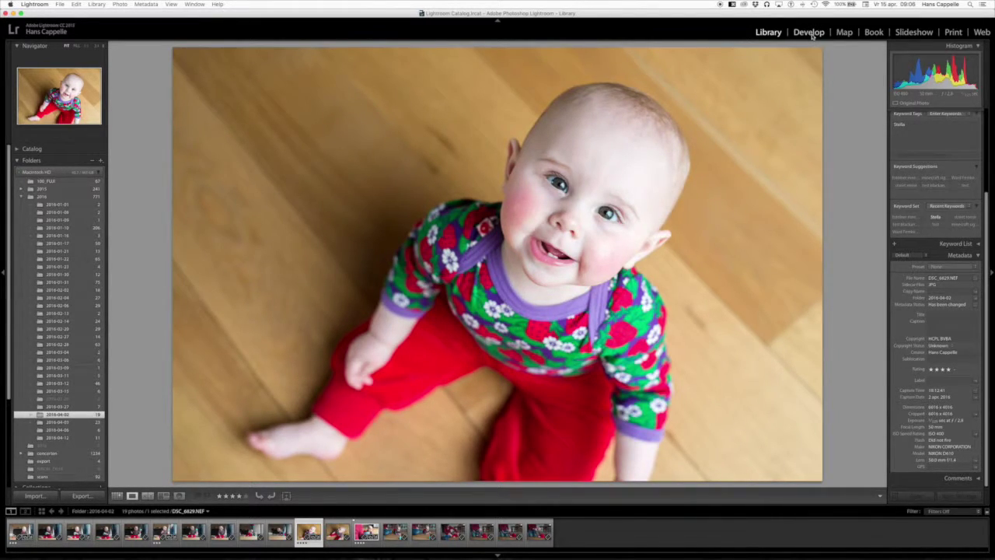
pyautogui.click(808, 33)
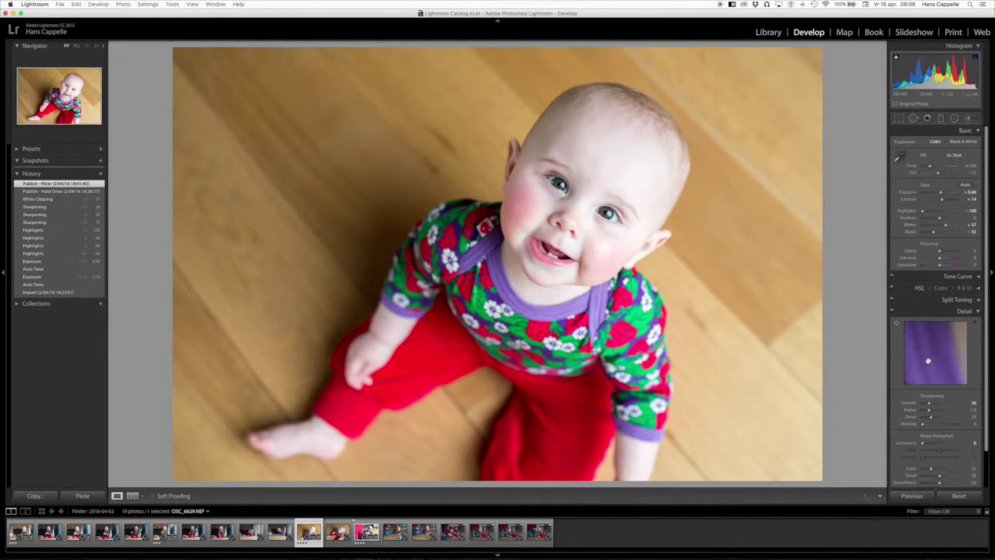
# Step: Re-show the Detail panel and centre its close-up preview on the baby's eye
pyautogui.click(964, 312)
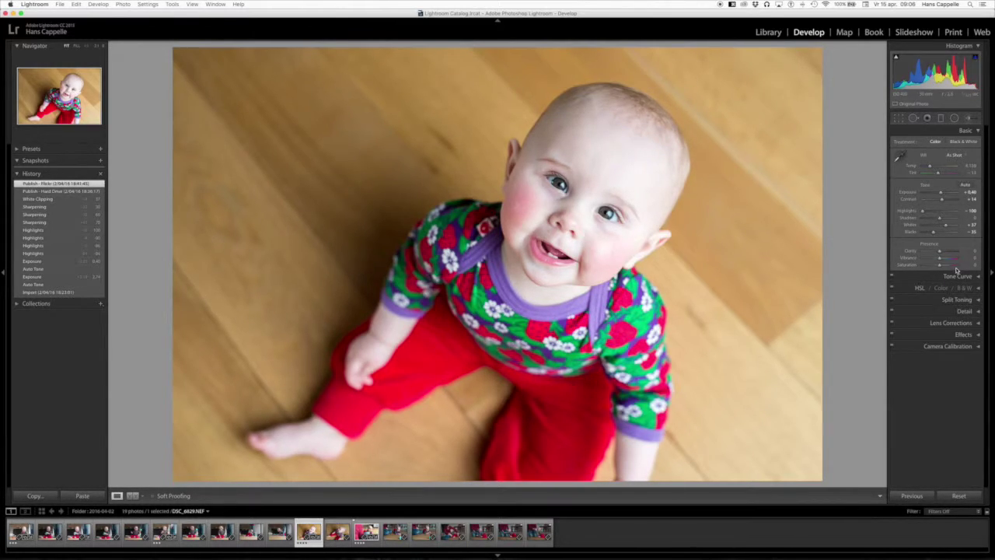
pyautogui.click(963, 312)
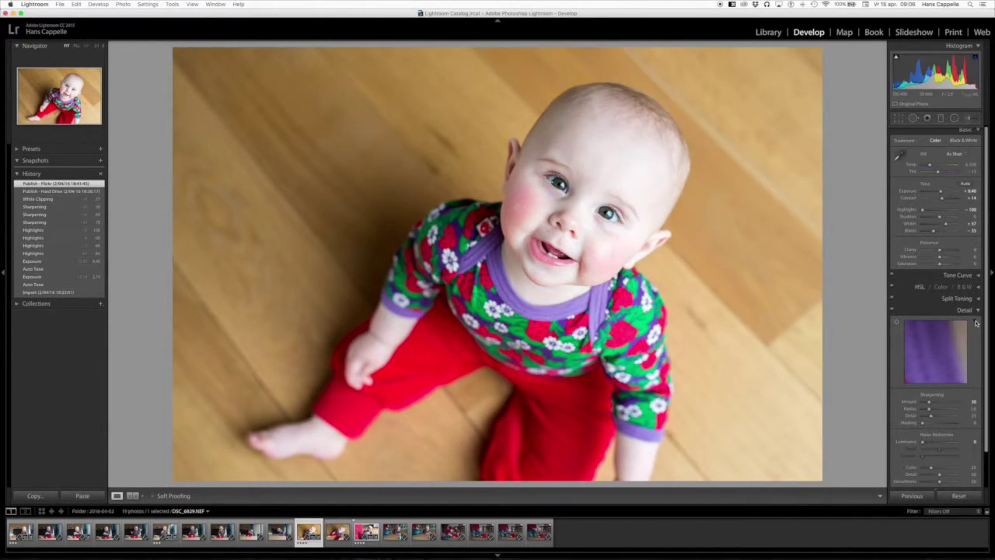
pyautogui.click(897, 322)
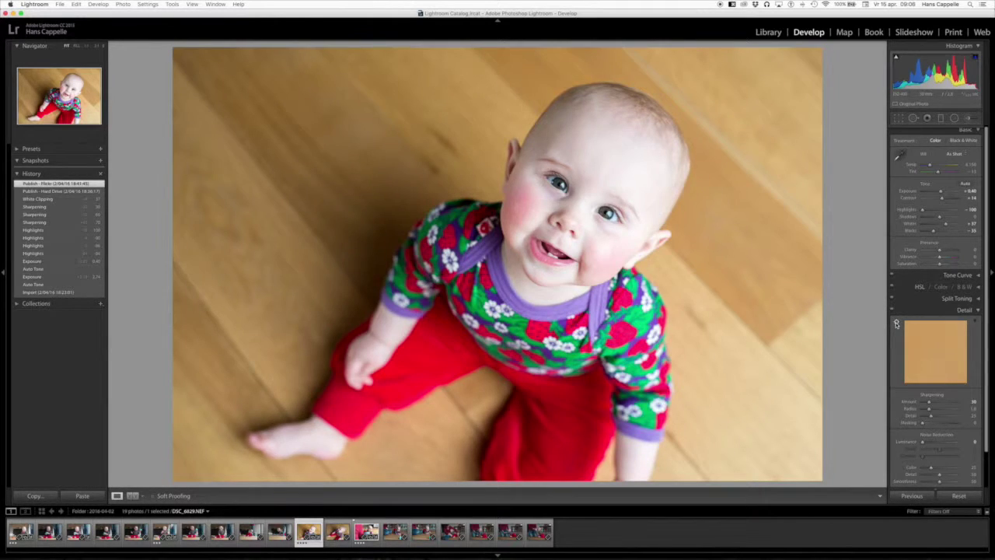
pyautogui.click(897, 323)
pyautogui.click(896, 322)
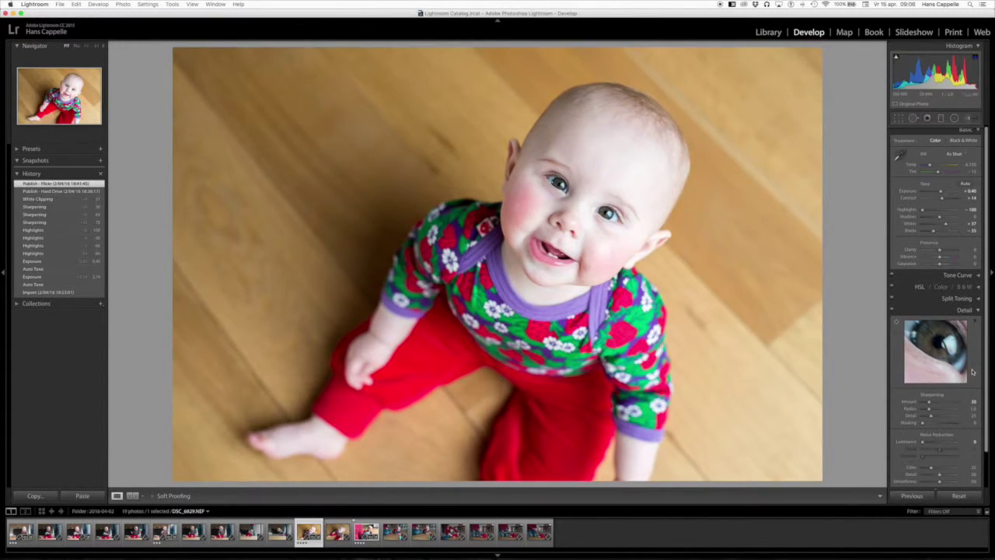
pyautogui.moveTo(952, 397)
pyautogui.mouseDown()
pyautogui.moveTo(945, 347)
pyautogui.moveTo(934, 365)
pyautogui.mouseUp()
# Step: Drop the sharpening Amount to 0, then begin raising it again
pyautogui.moveTo(928, 403); pyautogui.dragTo(919, 404)
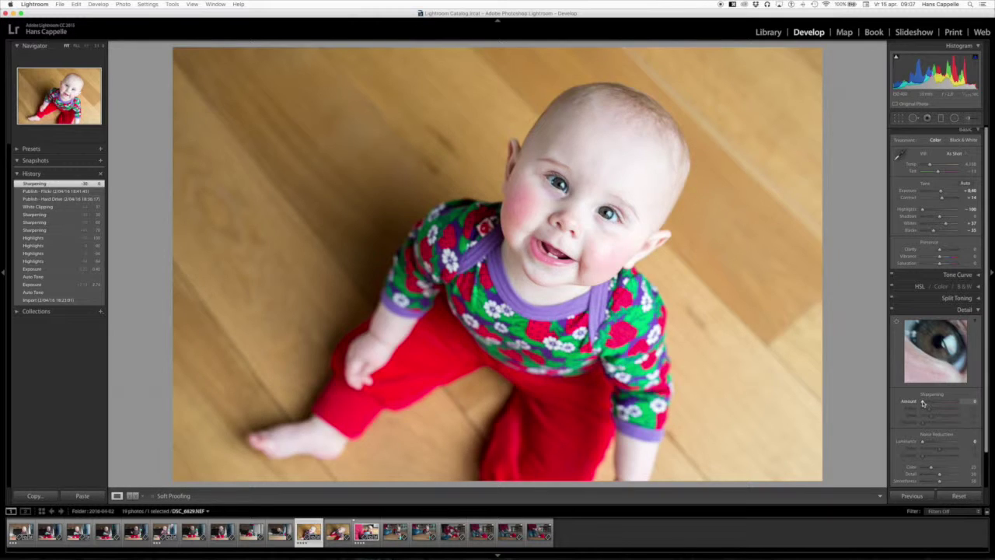
pyautogui.moveTo(922, 403); pyautogui.dragTo(921, 404)
# Step: Compare sharpening Amounts of about 65, 110, 75 and 150 in the preview
pyautogui.moveTo(935, 403); pyautogui.dragTo(939, 404)
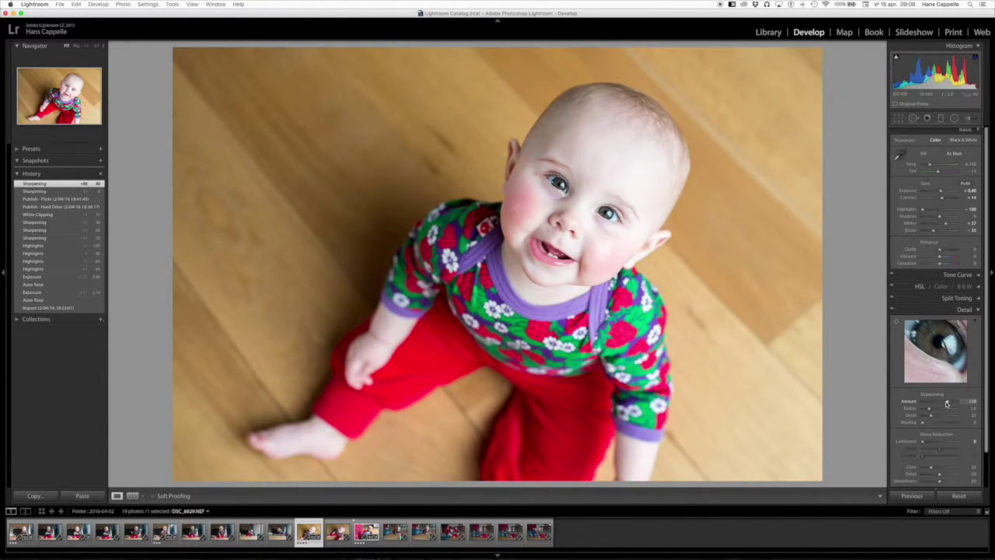
pyautogui.moveTo(947, 404); pyautogui.dragTo(947, 403)
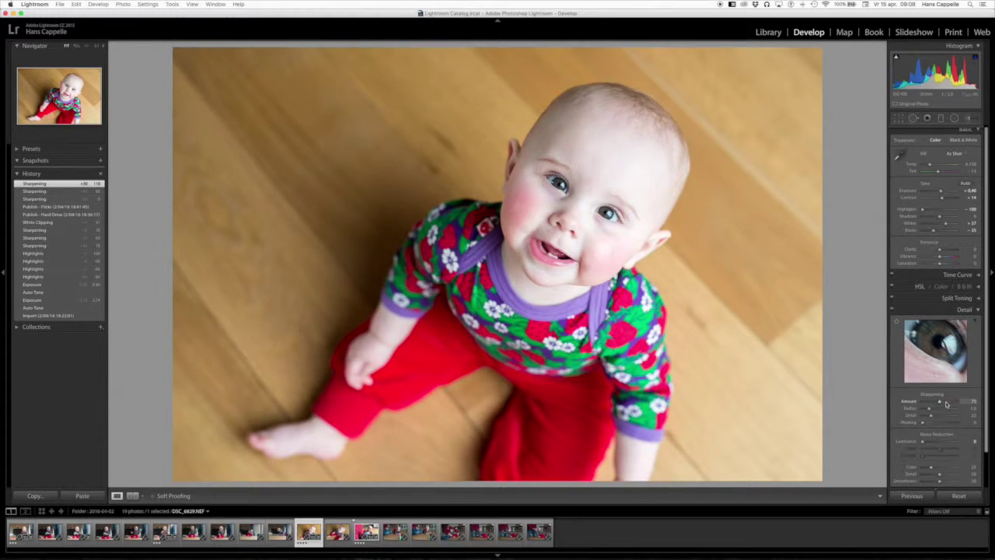
pyautogui.moveTo(946, 403); pyautogui.dragTo(946, 404)
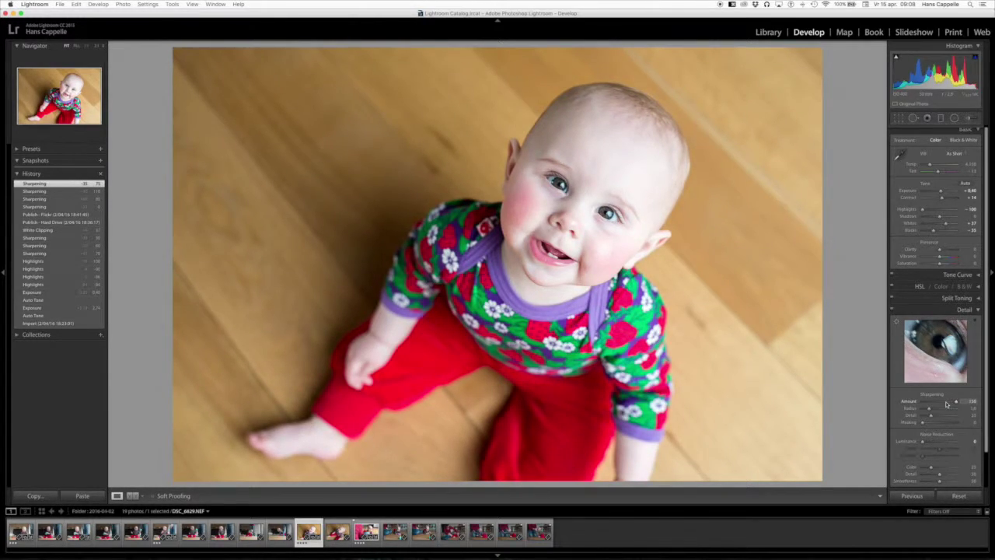
pyautogui.moveTo(946, 403); pyautogui.dragTo(946, 403)
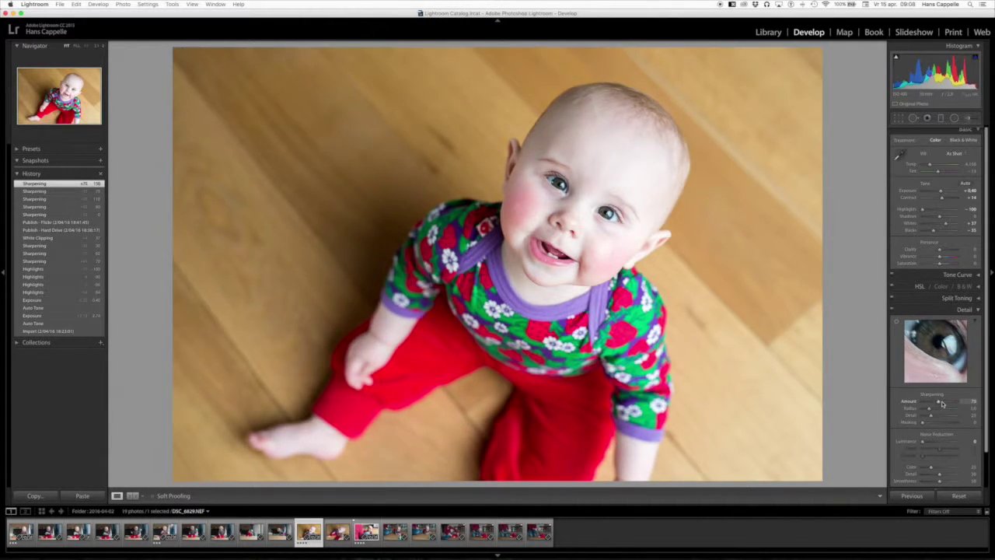
pyautogui.click(942, 404)
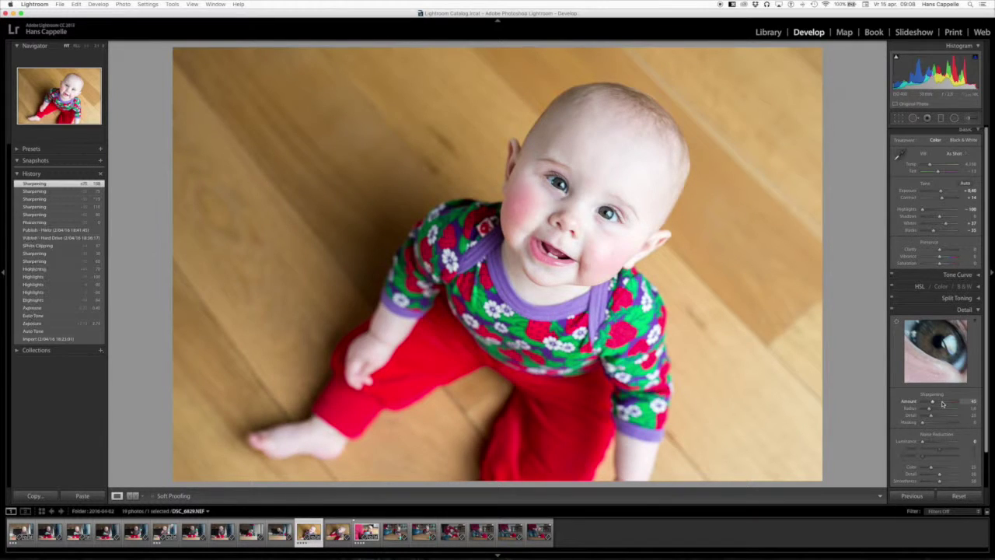
# Step: Adjust the sharpening Amount down to 0 and back up, finishing at 45
pyautogui.click(942, 403)
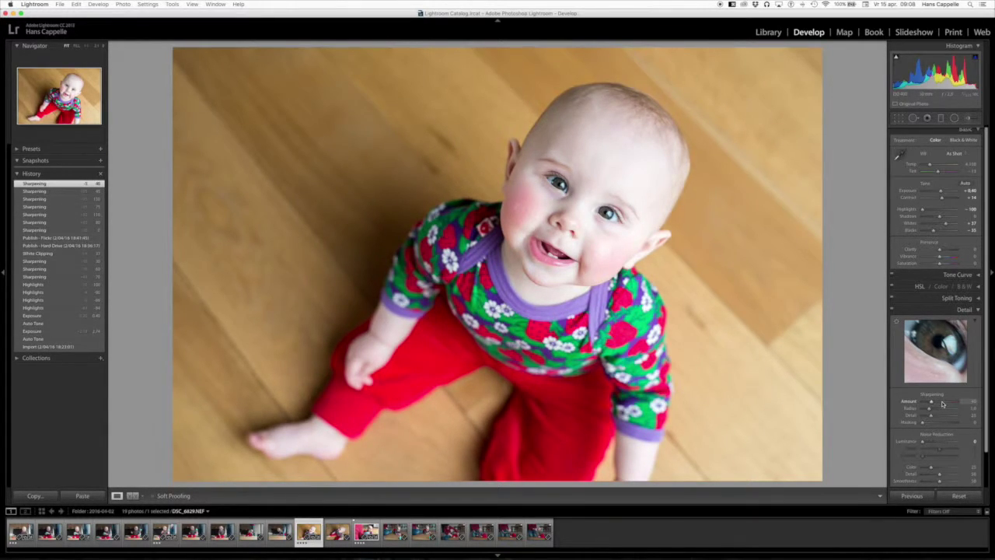
pyautogui.click(942, 404)
pyautogui.click(942, 403)
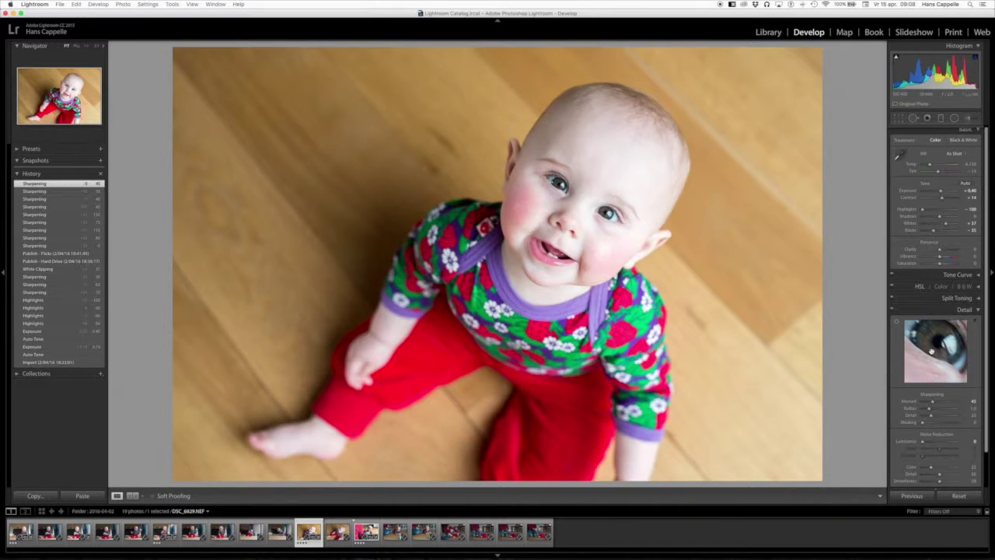
pyautogui.moveTo(933, 402)
pyautogui.mouseDown()
pyautogui.moveTo(917, 402)
pyautogui.moveTo(945, 402)
pyautogui.mouseUp()
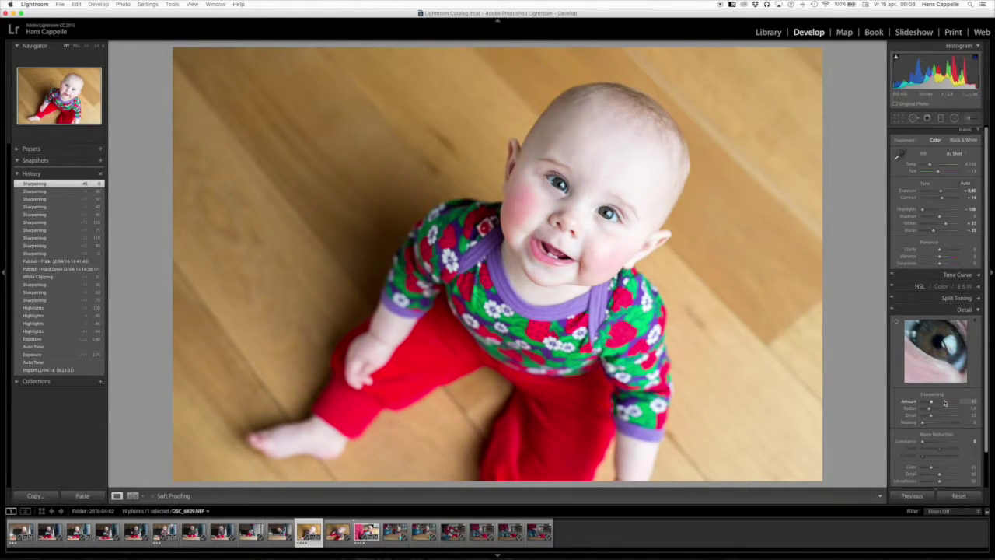
pyautogui.moveTo(945, 402); pyautogui.dragTo(906, 403)
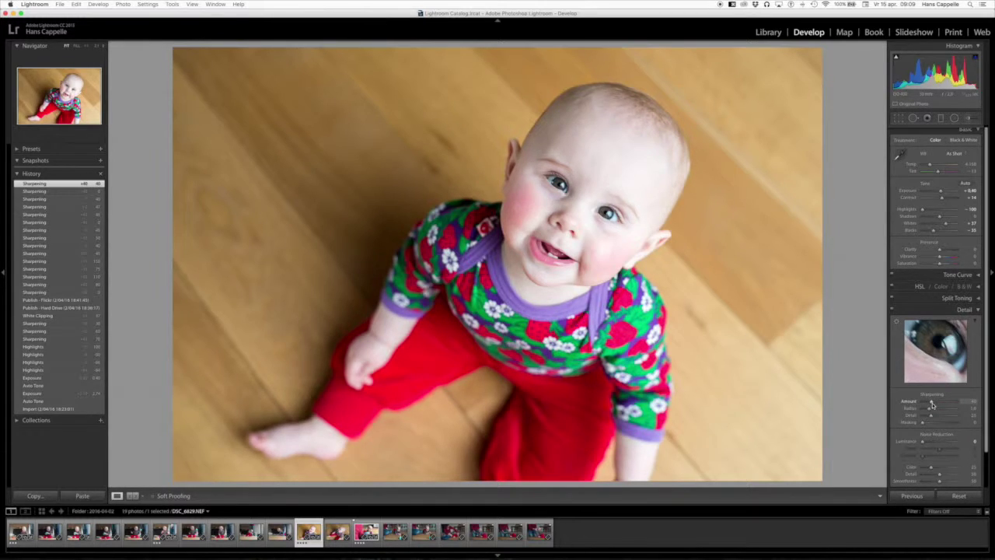
pyautogui.moveTo(932, 405); pyautogui.dragTo(936, 403)
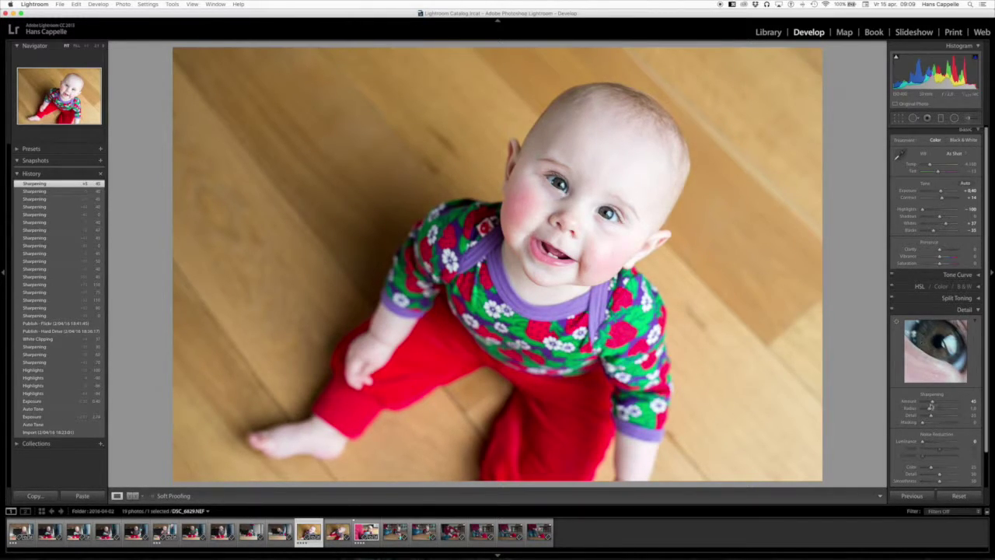
pyautogui.scroll(-1, 925, 389)
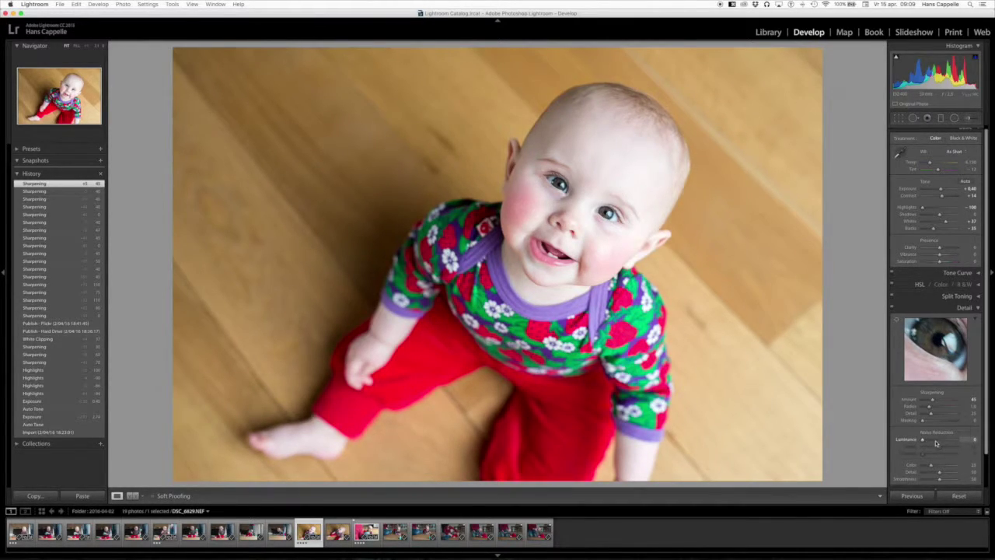
# Step: Raise luminance noise reduction to 100 while panning the preview over the eye and skin
pyautogui.press('Up')
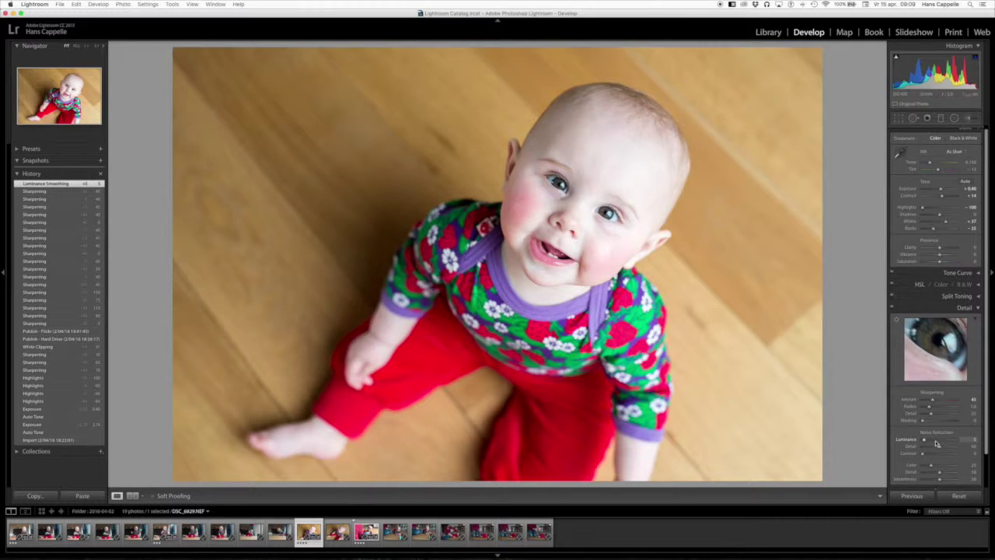
pyautogui.press('Up')
pyautogui.press('Up')
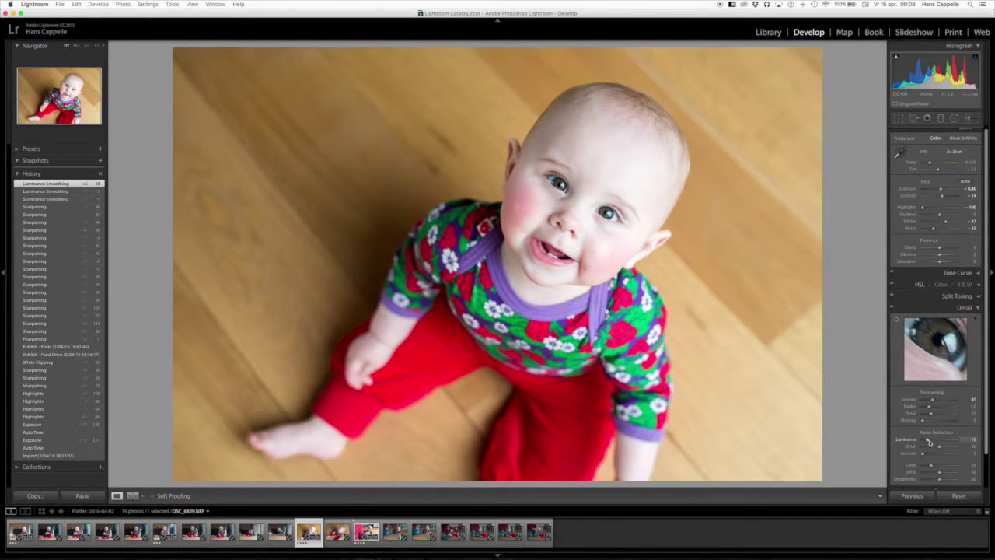
pyautogui.moveTo(952, 441); pyautogui.dragTo(961, 442)
pyautogui.moveTo(936, 354); pyautogui.dragTo(914, 380)
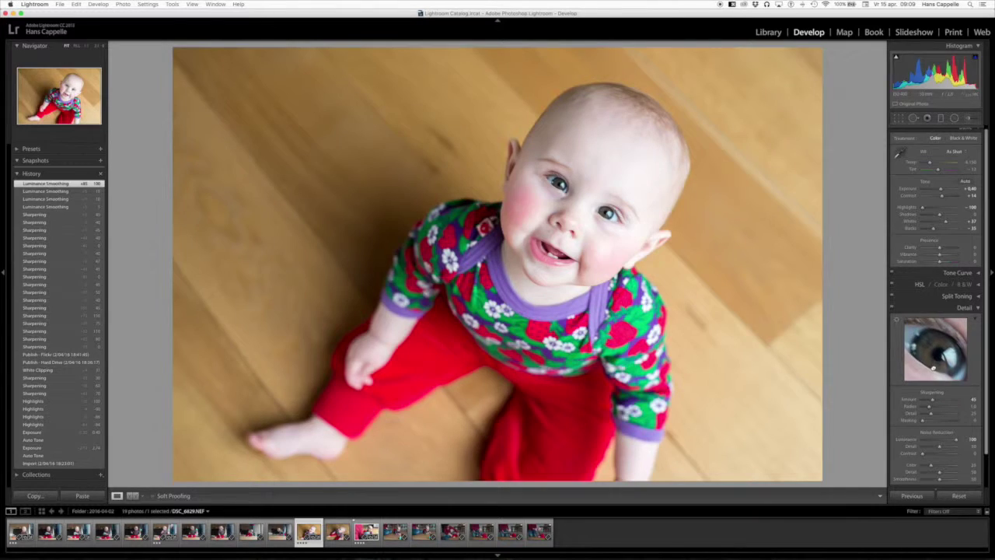
pyautogui.moveTo(915, 380)
pyautogui.mouseDown()
pyautogui.moveTo(949, 344)
pyautogui.moveTo(940, 349)
pyautogui.mouseUp()
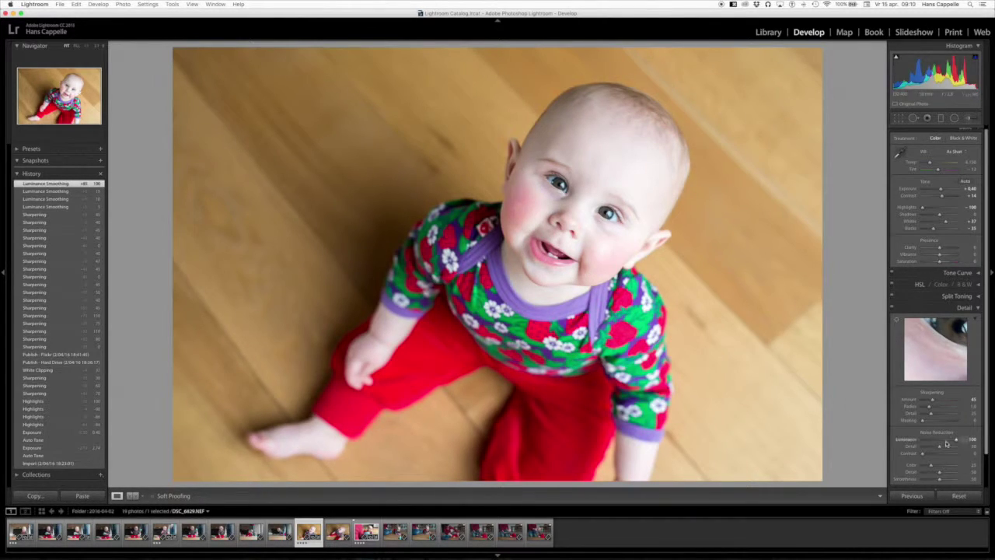
# Step: Step luminance noise reduction back down to about 30
pyautogui.hotkey('shift', 'Down')
pyautogui.hotkey('shift', 'Down')
pyautogui.hotkey('shift', 'Down')
pyautogui.hotkey('shift', 'Down')
pyautogui.hotkey('shift', 'Down')
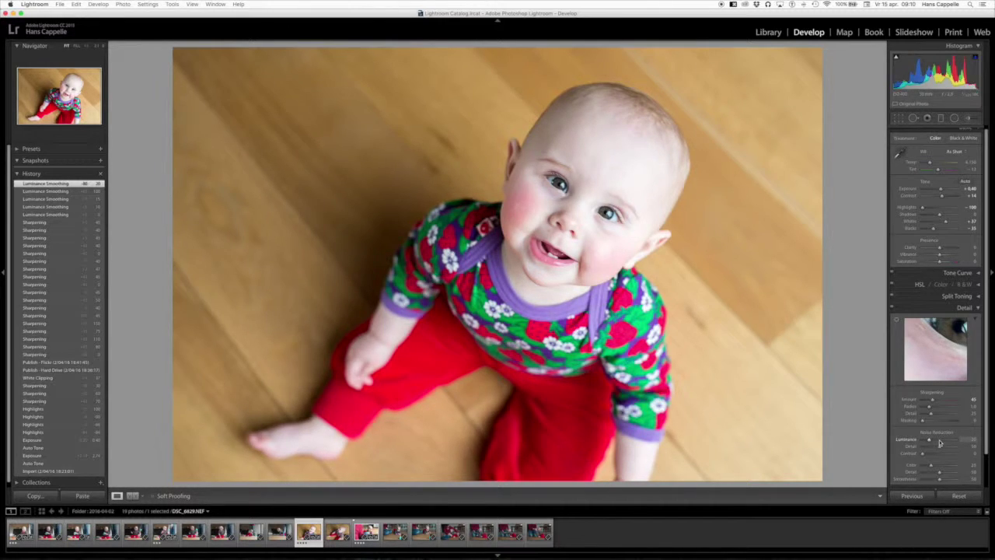
pyautogui.press('Up')
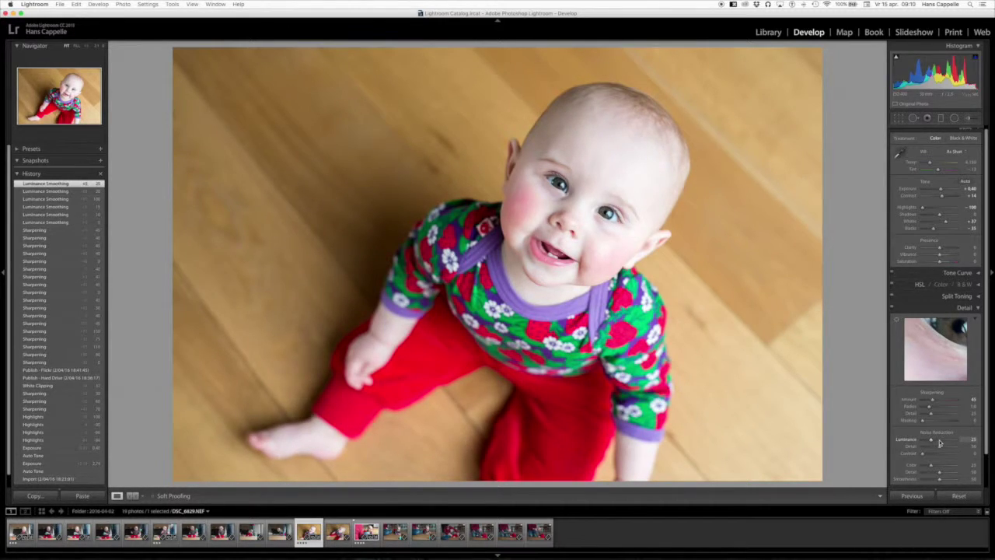
pyautogui.press('Up')
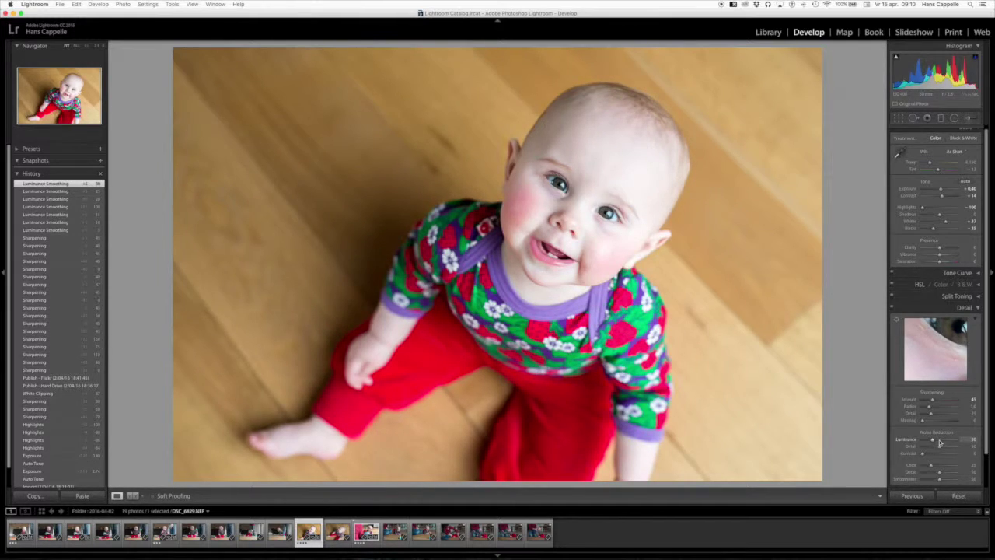
pyautogui.press('Up')
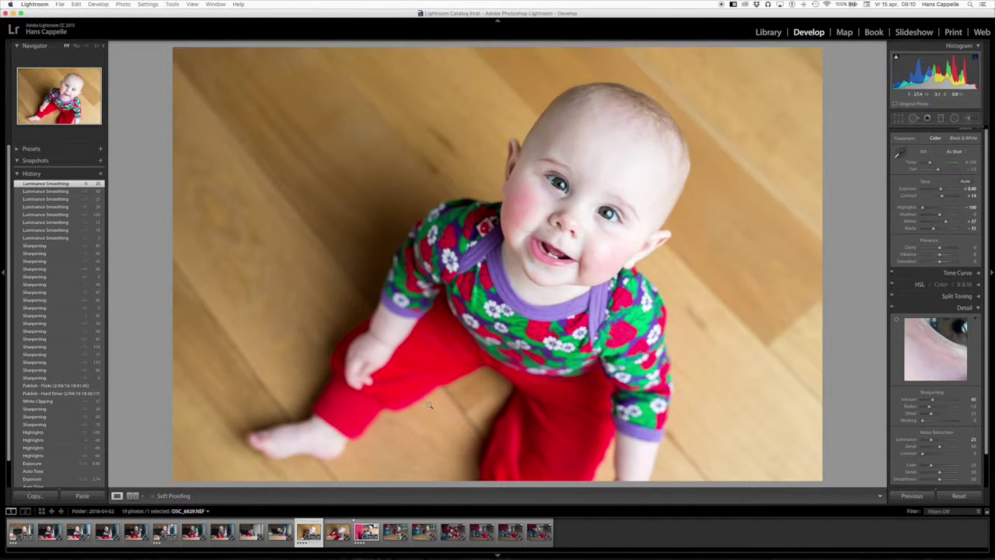
pyautogui.click(366, 532)
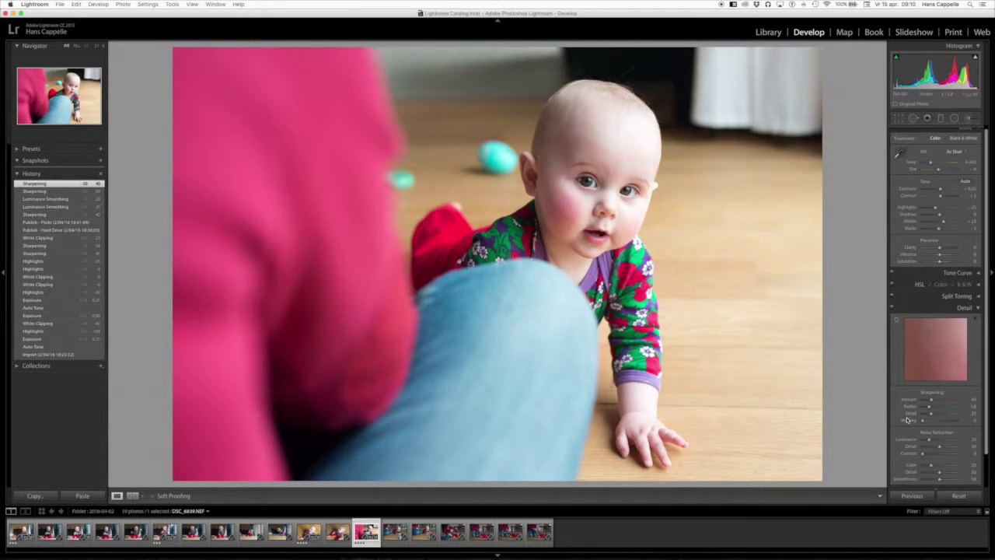
# Step: Cycle the info overlay to show DSC_6839.NEF's 1/125 sec, f/2.8, ISO 400 details
pyautogui.scroll(-1, 908, 421)
pyautogui.scroll(-2, 907, 420)
pyautogui.scroll(-1, 907, 421)
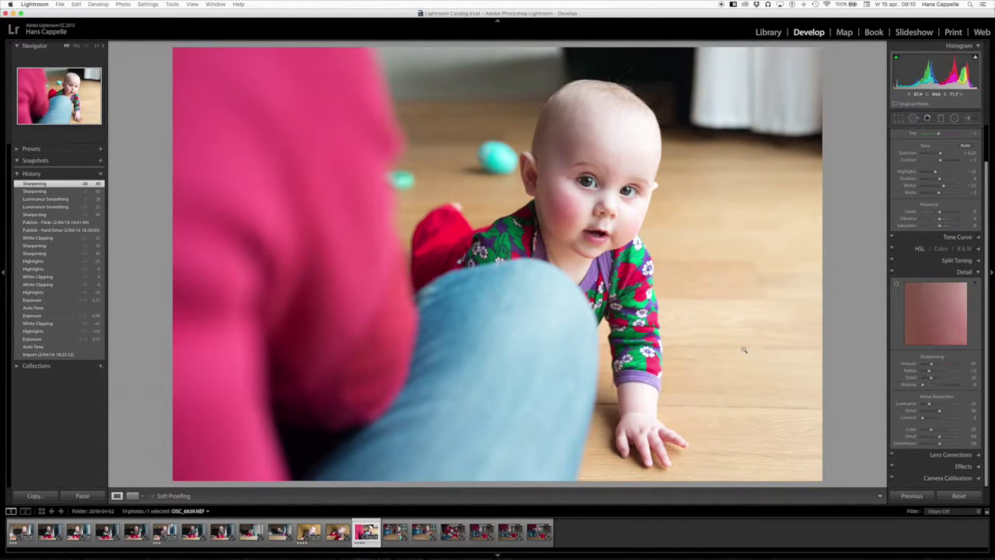
pyautogui.press('i')
pyautogui.press('i')
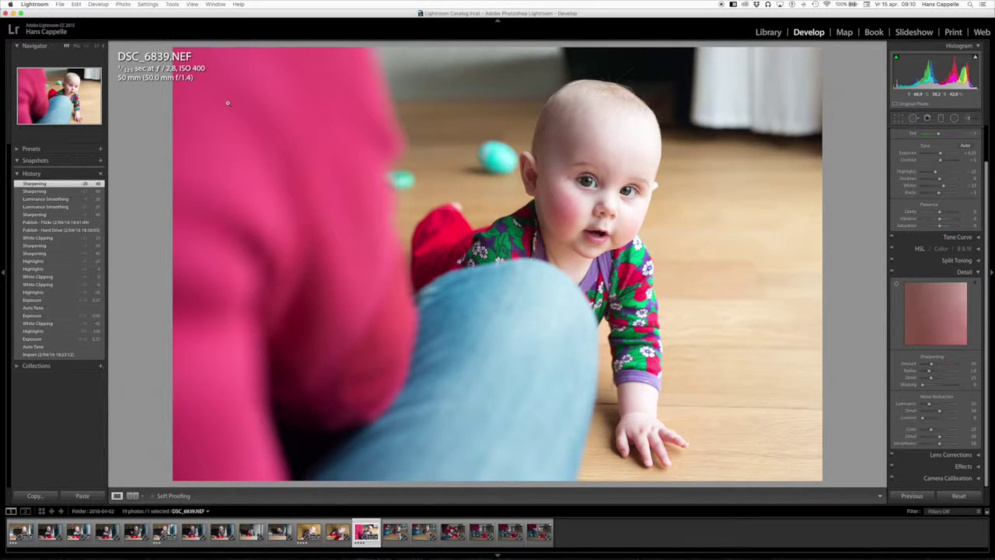
pyautogui.press('i')
pyautogui.press('i')
pyautogui.press('i')
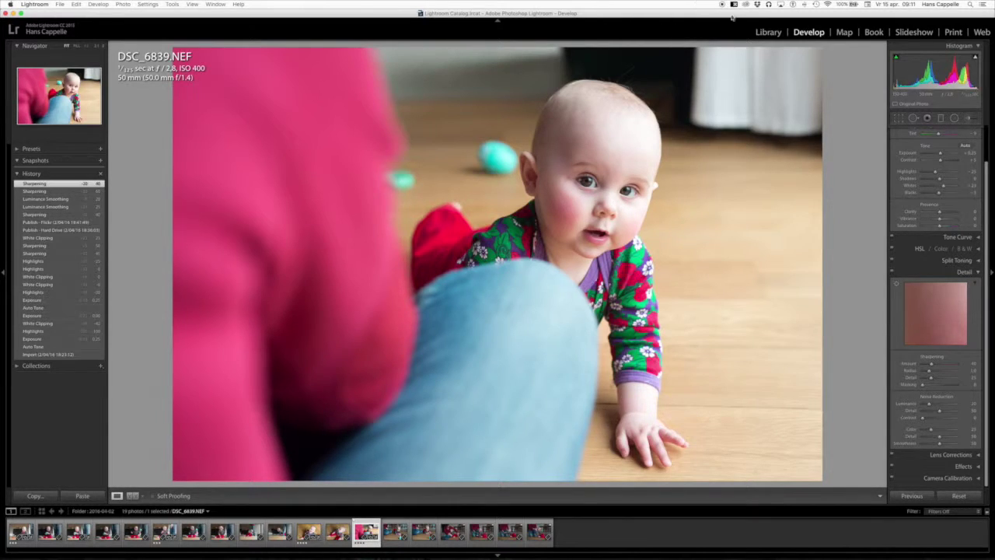
# Step: Load the 2016-04-03 Fujifilm folder from Library and return to Develop
pyautogui.click(769, 34)
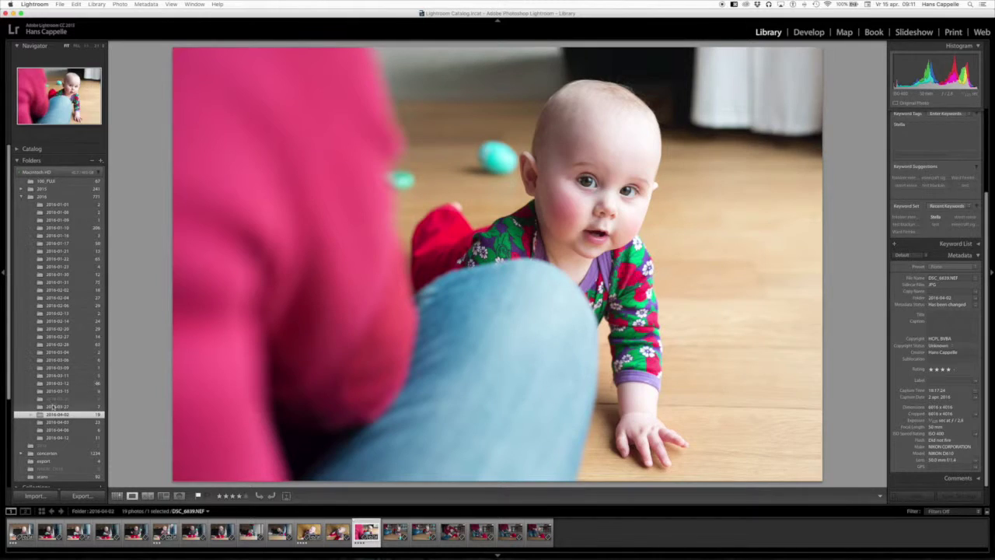
pyautogui.click(49, 423)
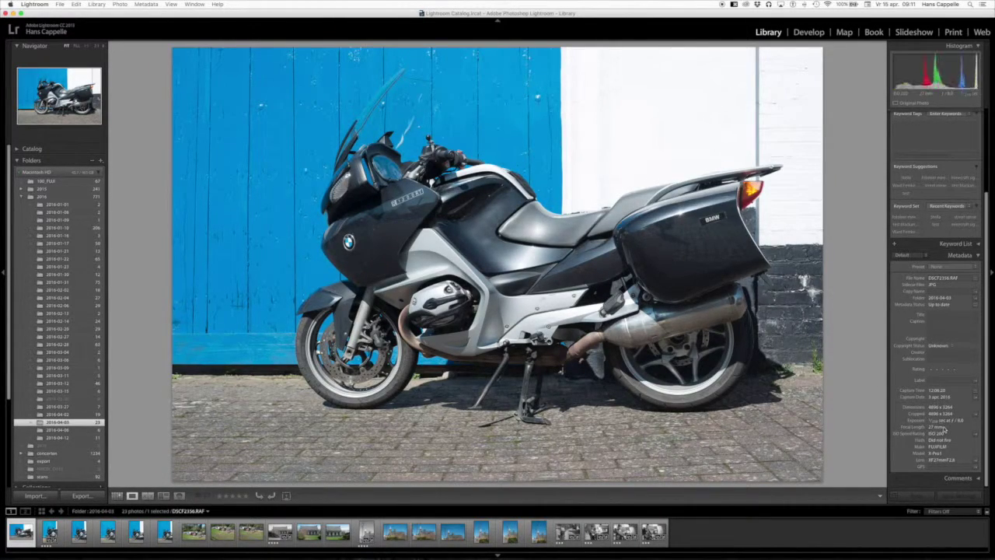
pyautogui.click(809, 32)
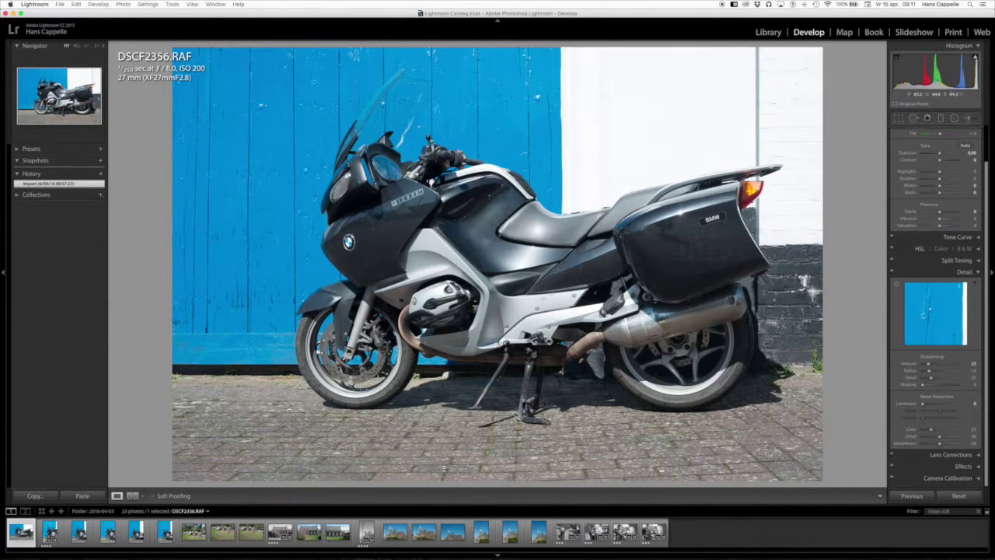
pyautogui.press('Right')
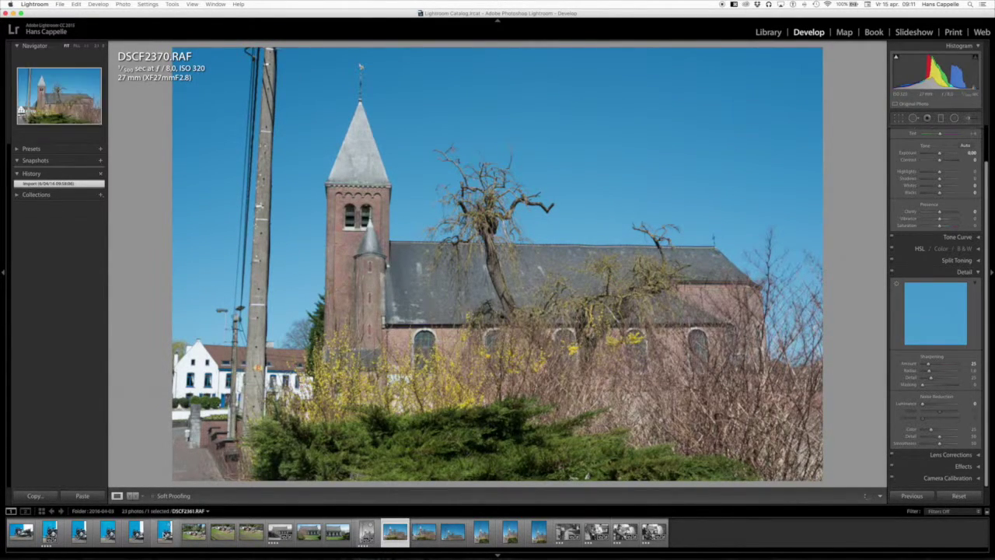
# Step: Select the upright motorbike photo DSCF2357.RAF in the filmstrip
pyautogui.click(50, 531)
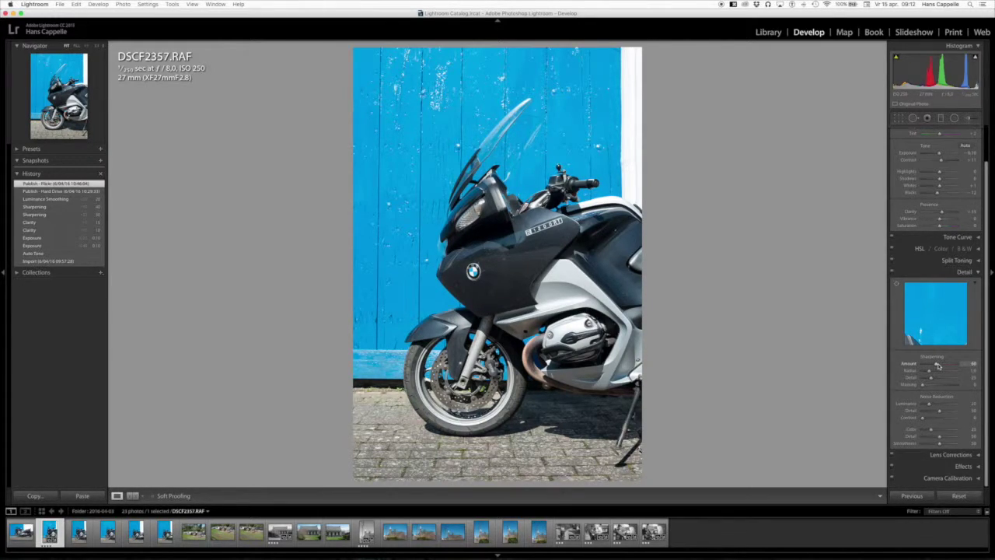
# Step: Raise DSCF2357's sharpening Amount toward 60, then hold Alt to reveal Set Default
pyautogui.click(937, 365)
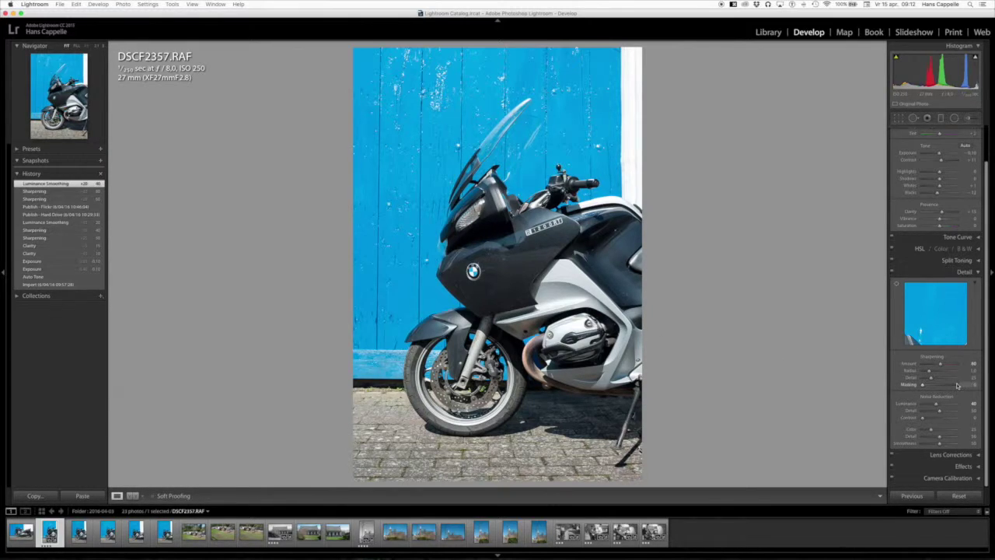
pyautogui.press('alt')
pyautogui.press('alt')
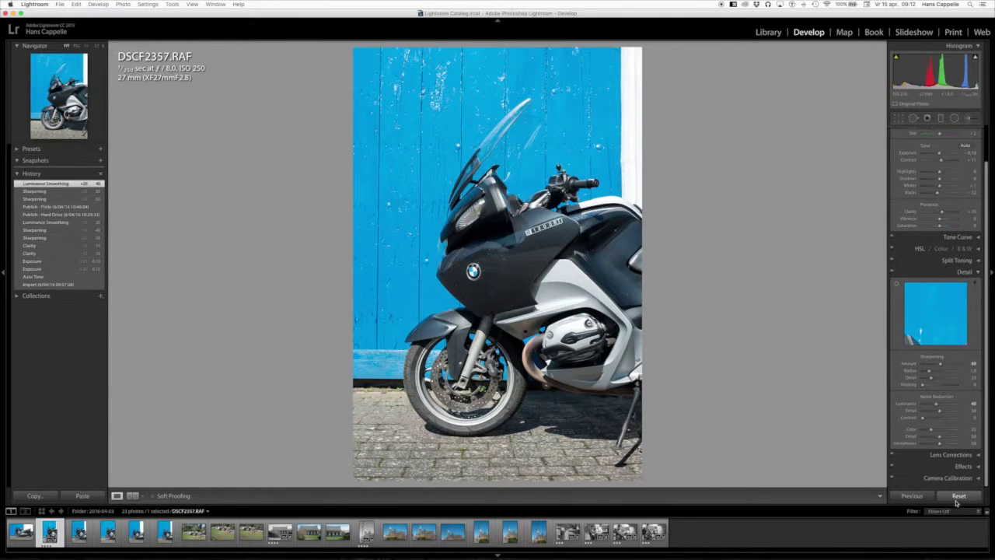
pyautogui.press('alt')
pyautogui.click(957, 496)
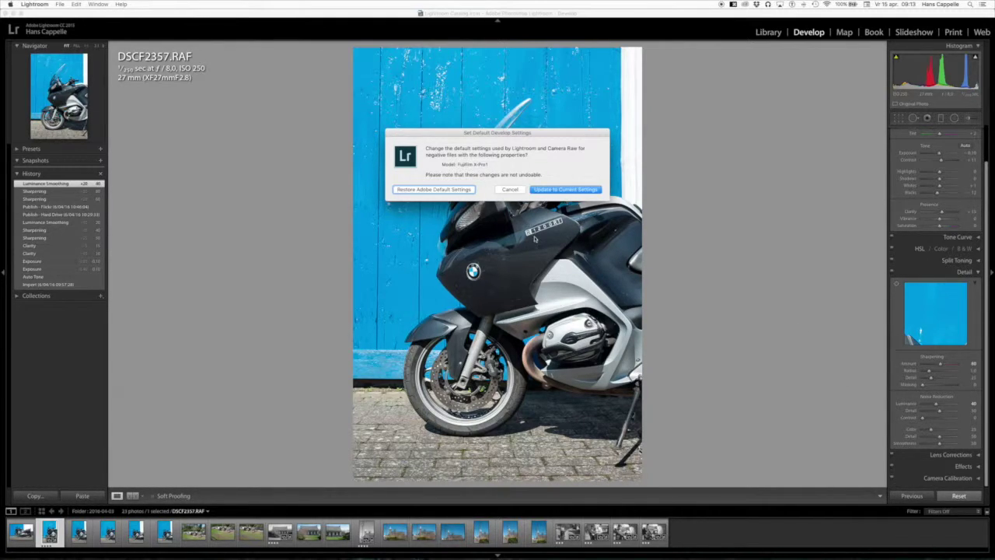
pyautogui.click(510, 190)
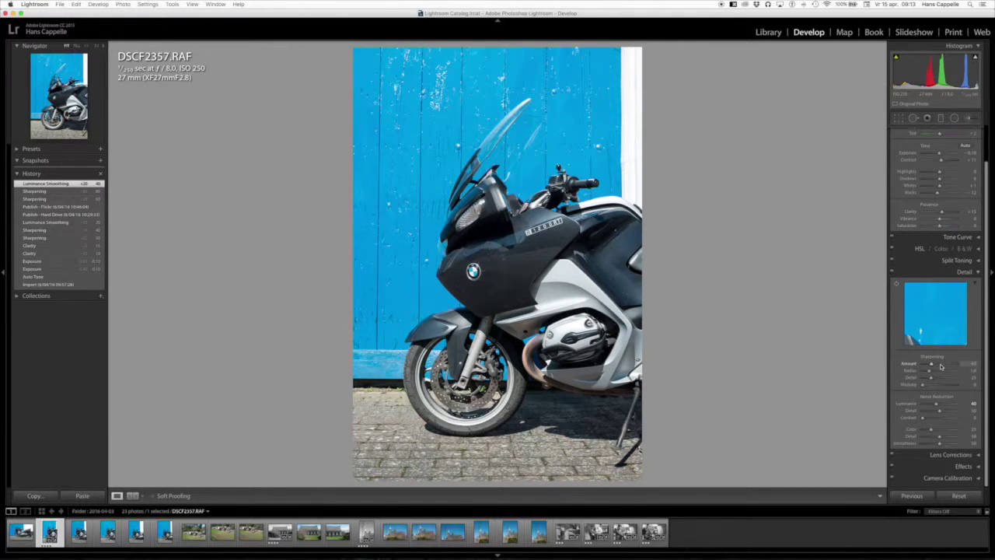
# Step: After trying amounts 30 and 40, reset Sharpening Amount to 25 and Luminance noise reduction to 0
pyautogui.press('Down')
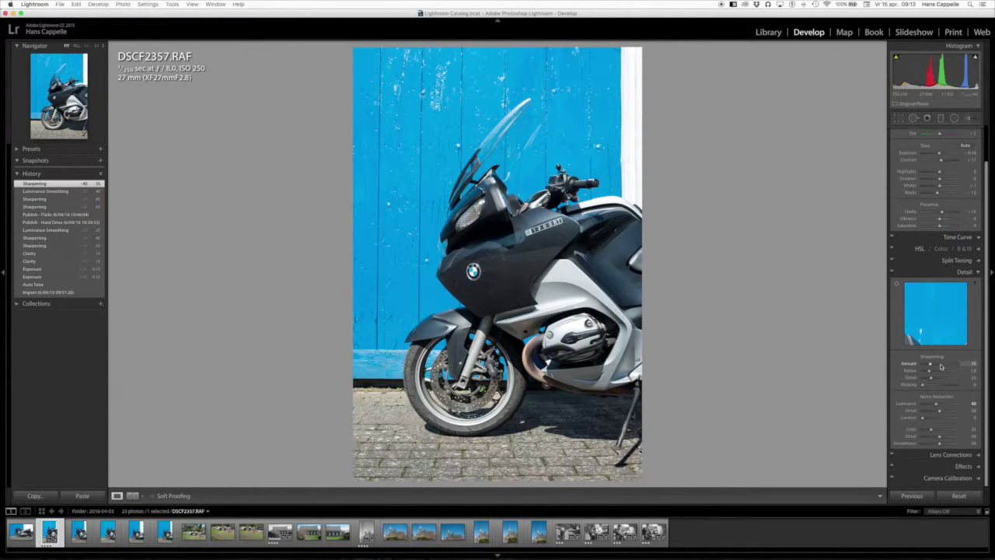
pyautogui.press('Down')
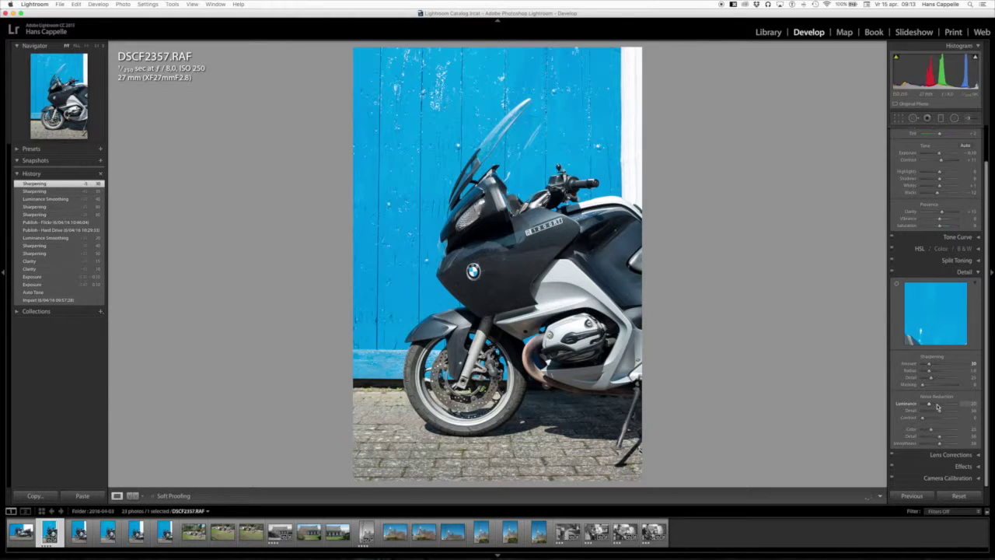
pyautogui.doubleClick(937, 405)
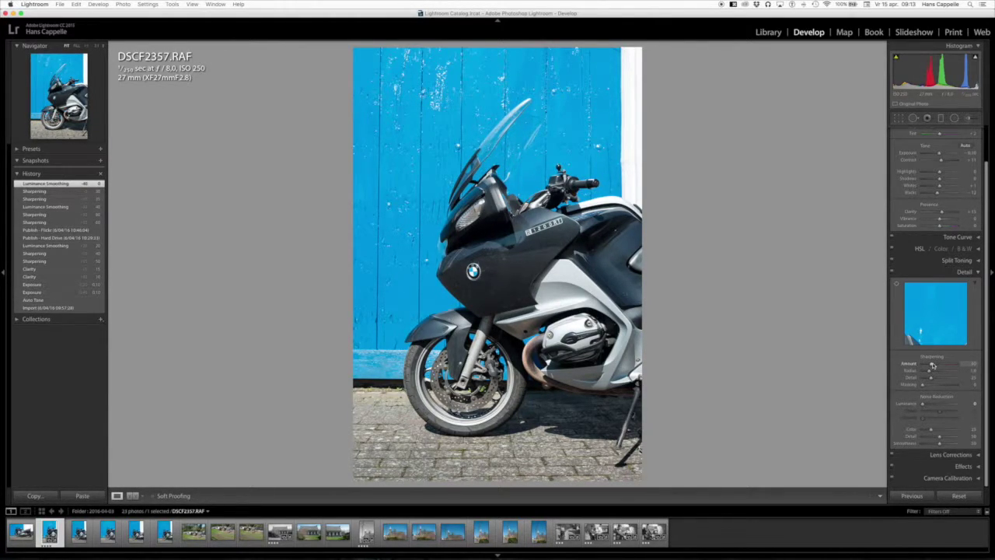
pyautogui.press('Up')
pyautogui.press('Up')
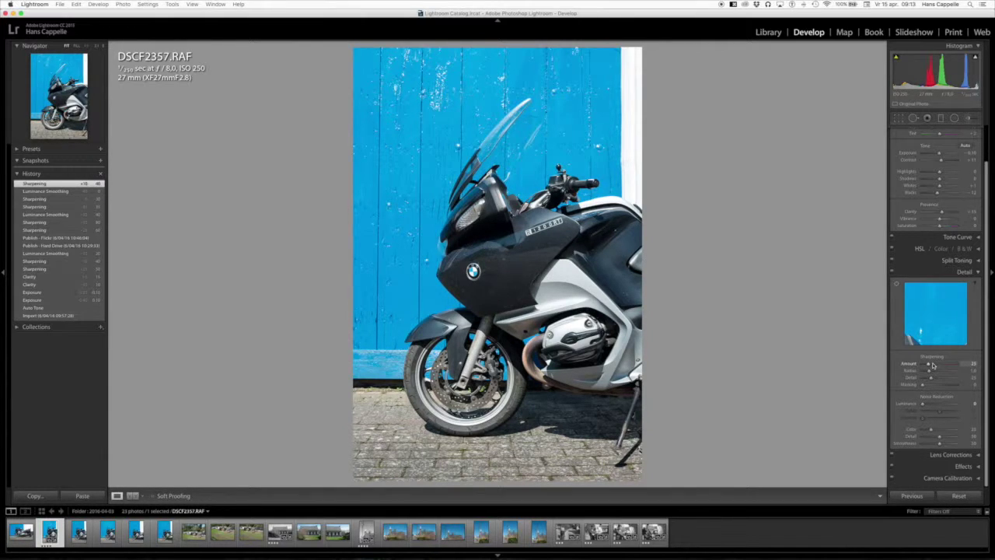
pyautogui.doubleClick(933, 366)
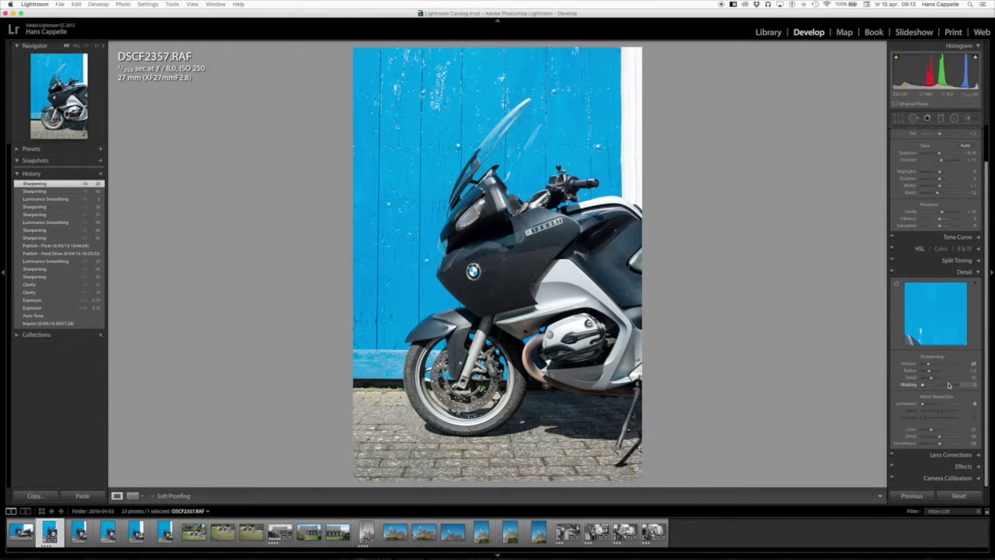
# Step: Collapse the Detail panel and briefly peek at Lens Corrections and Camera Calibration
pyautogui.click(964, 273)
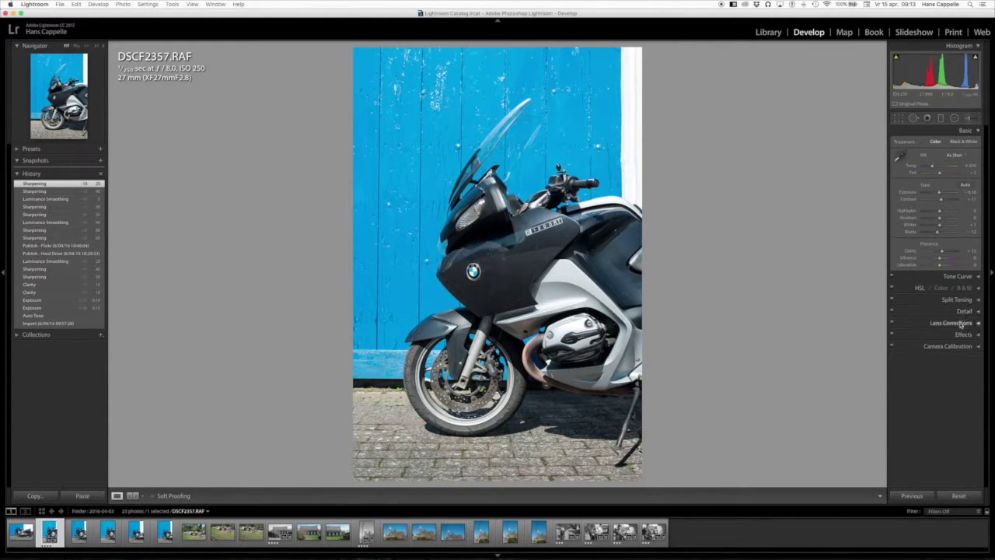
pyautogui.click(951, 323)
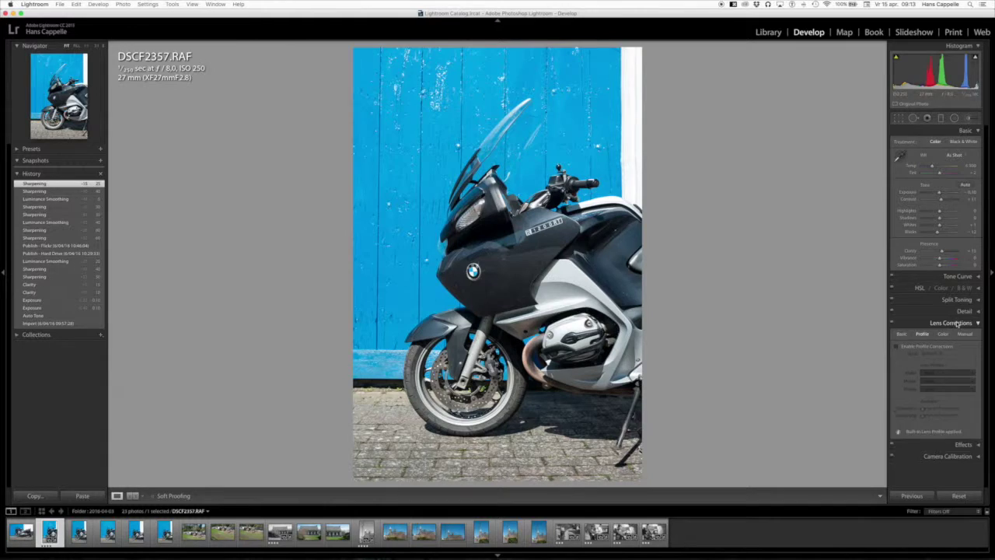
pyautogui.click(953, 323)
pyautogui.click(952, 347)
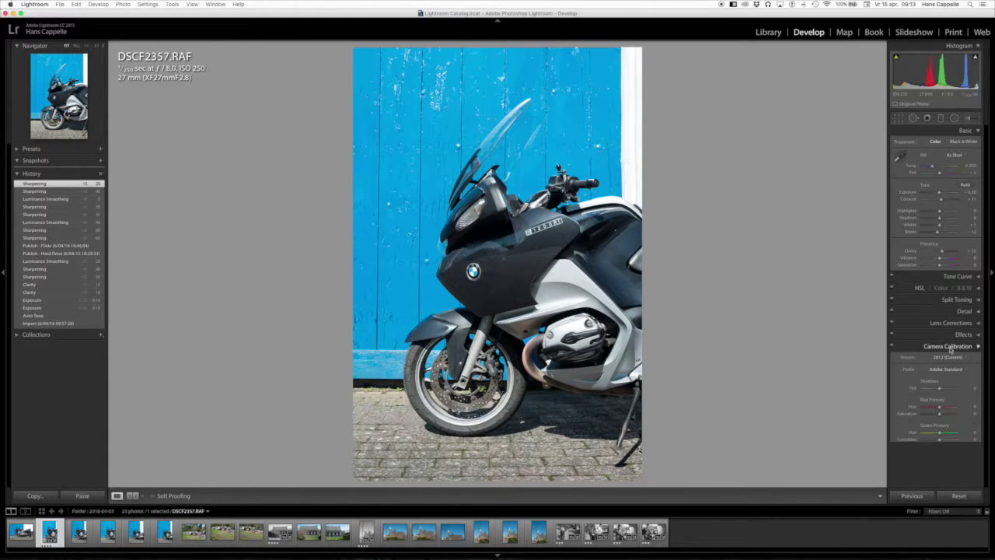
pyautogui.click(957, 347)
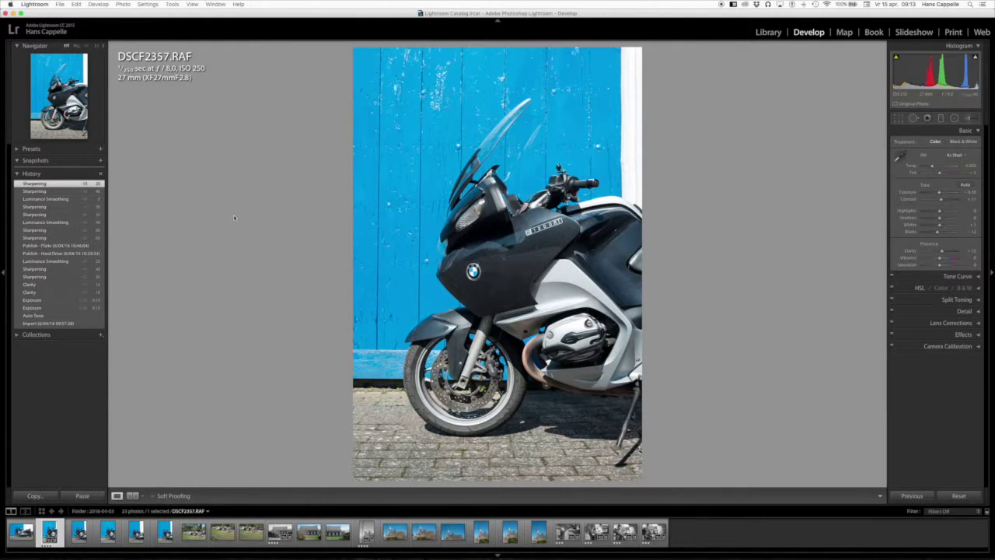
pyautogui.click(35, 4)
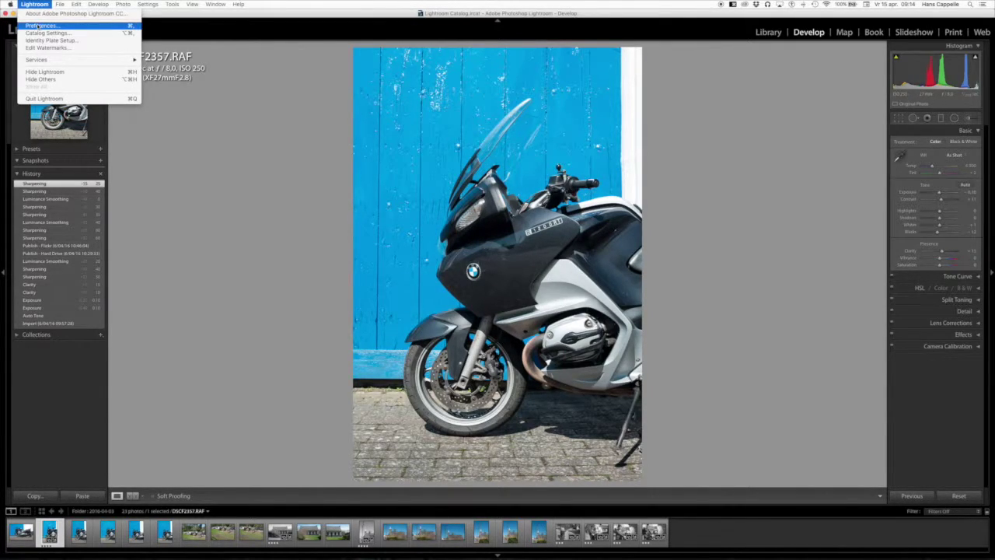
# Step: Check the Presets preferences' default Develop settings options, close them, then reopen Preferences
pyautogui.click(38, 27)
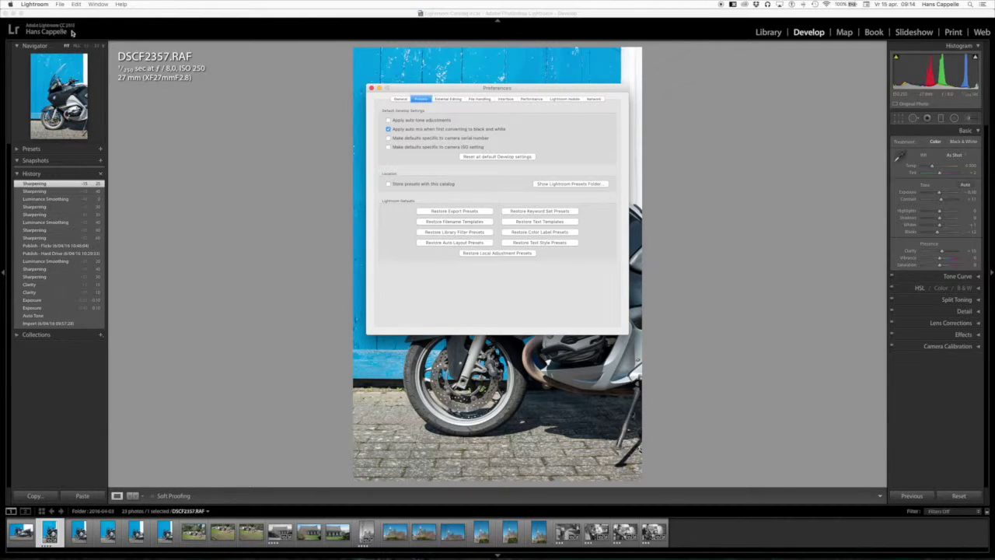
pyautogui.click(371, 88)
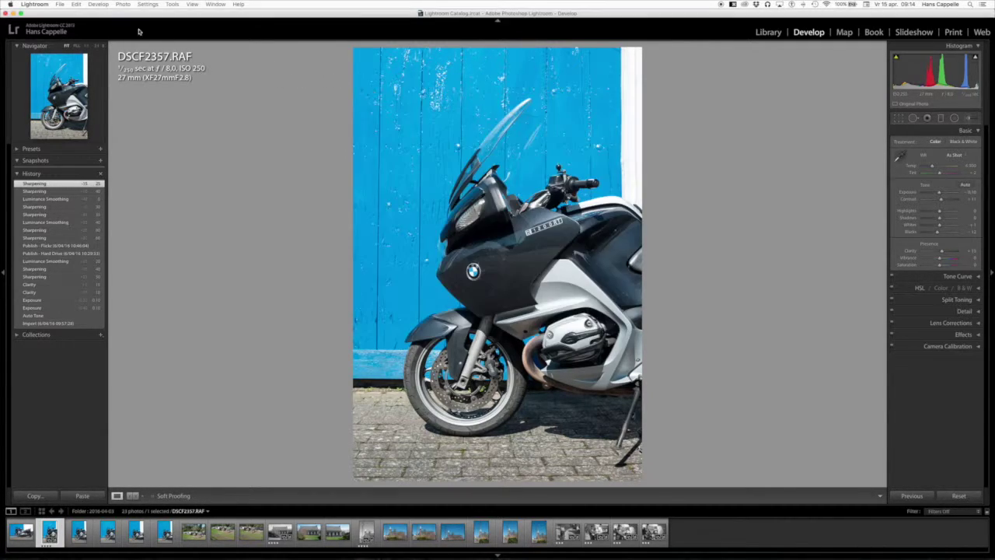
pyautogui.click(34, 4)
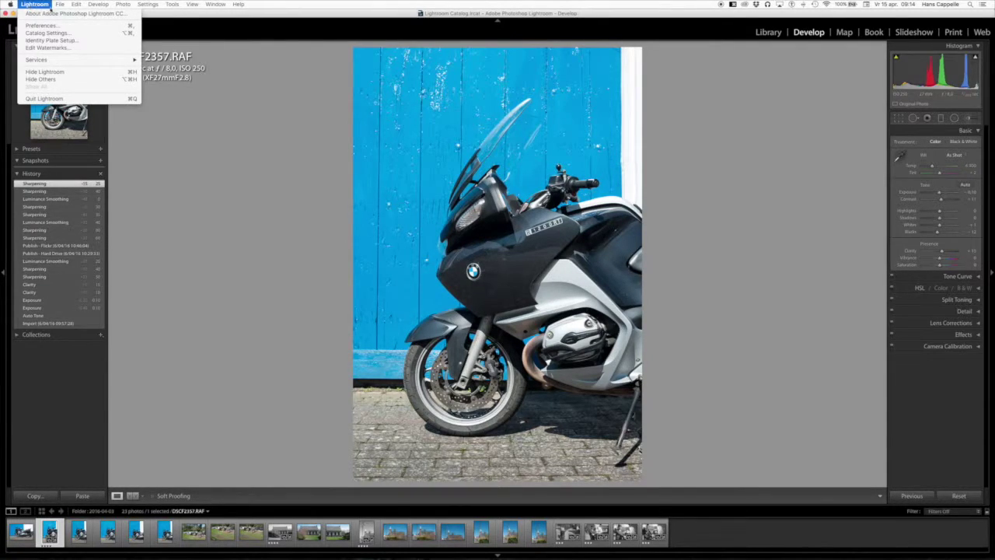
pyautogui.click(48, 28)
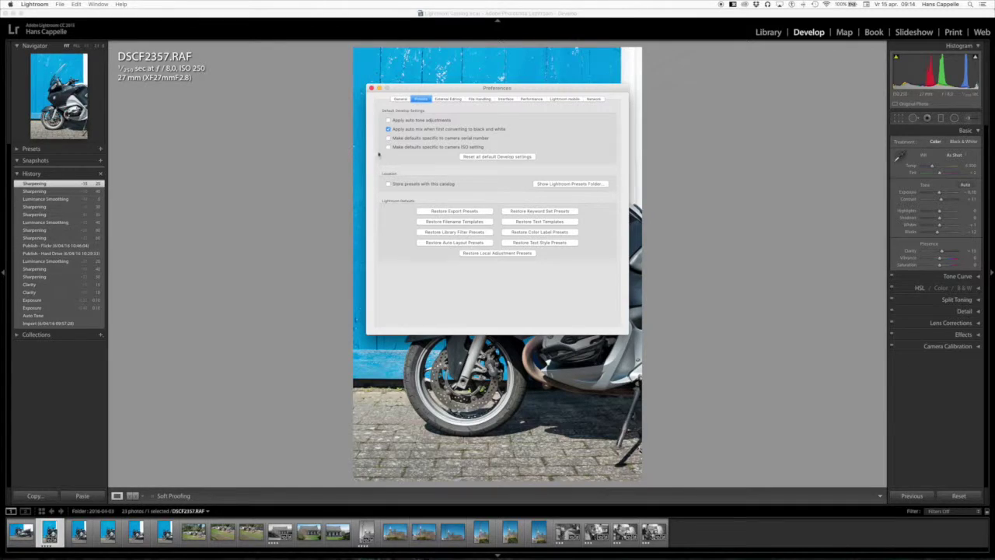
# Step: Enable 'Make defaults specific to camera ISO setting' in Presets preferences and close Preferences
pyautogui.click(401, 98)
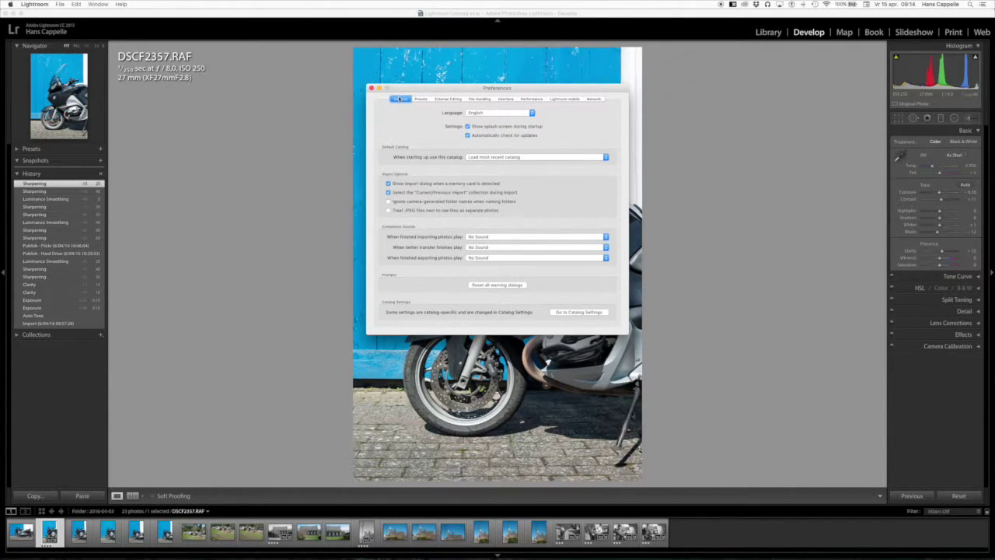
pyautogui.click(422, 100)
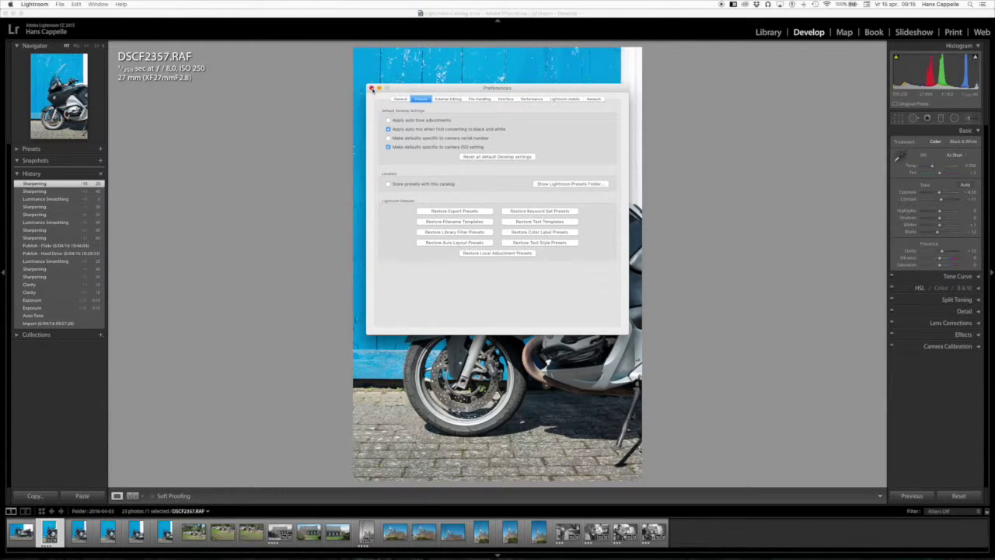
pyautogui.click(372, 88)
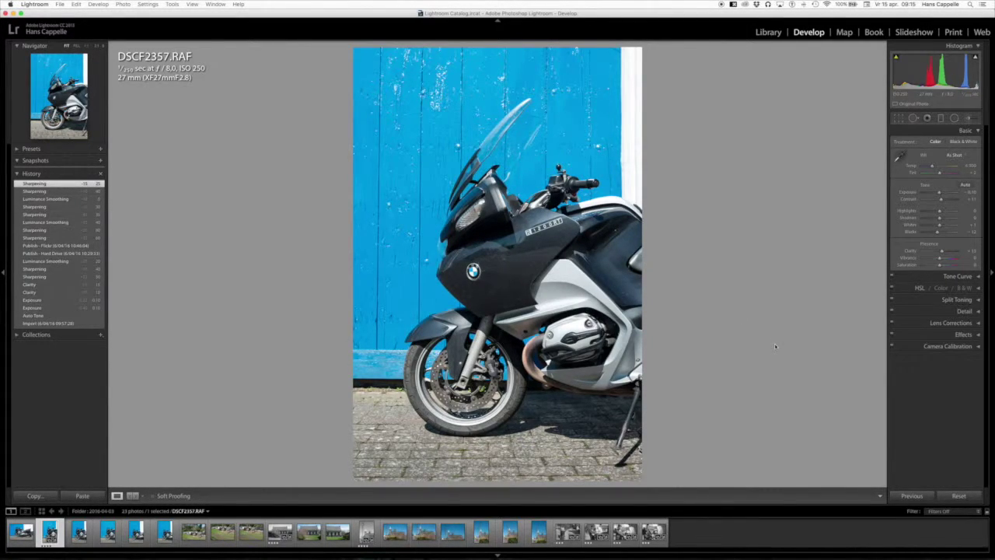
pyautogui.click(962, 311)
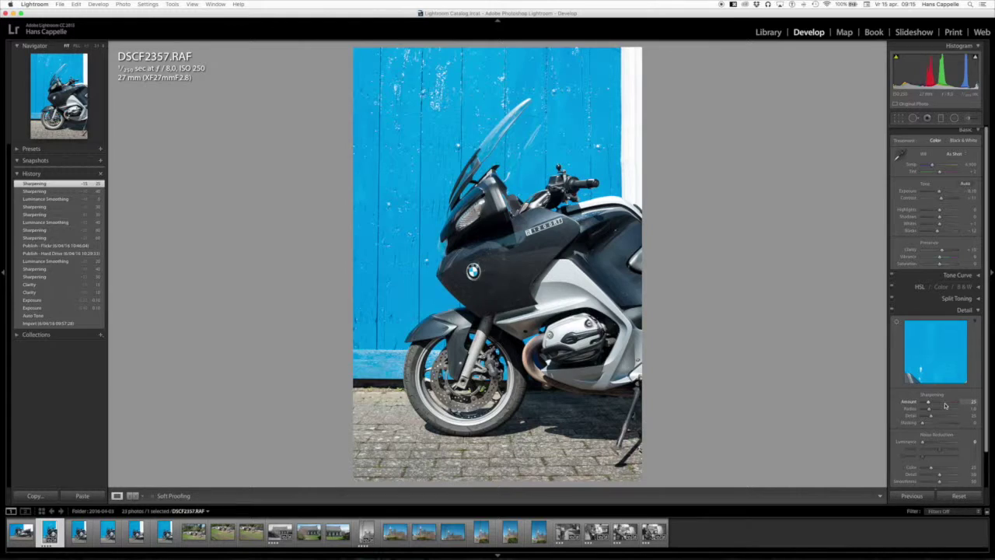
# Step: Review the Set Default Develop Settings dialog for the Fujifilm X-Pro1 at ISO 250, then dismiss it
pyautogui.press('alt')
pyautogui.click(958, 496)
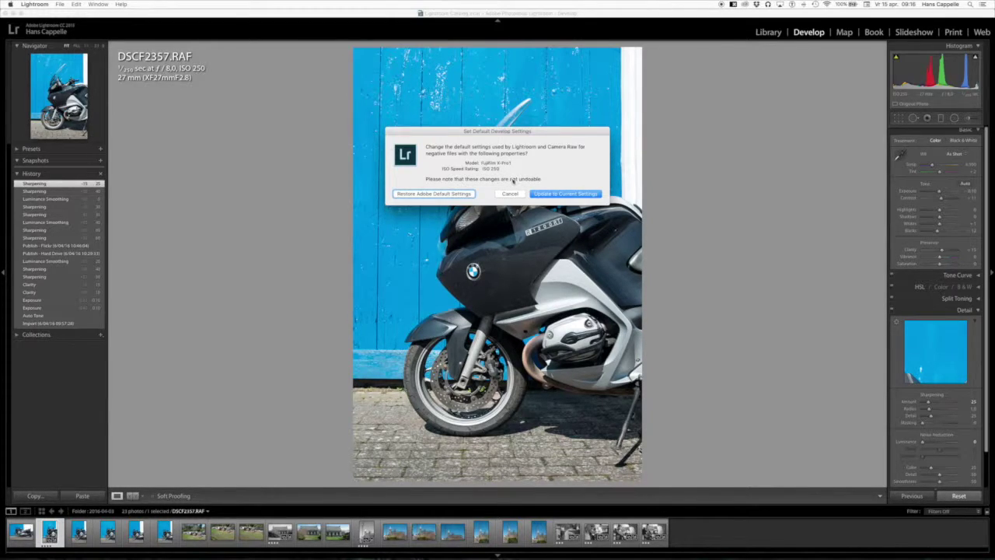
pyautogui.click(511, 194)
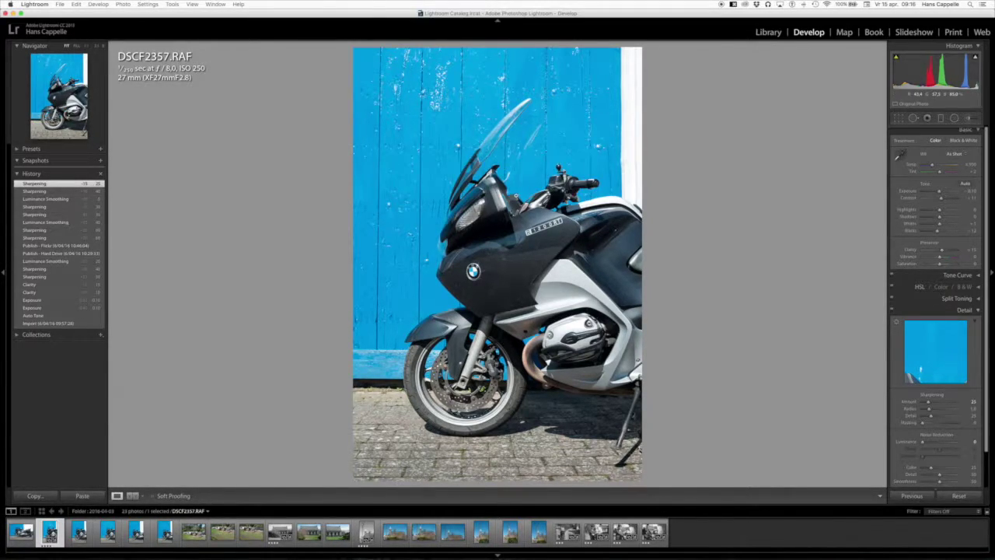